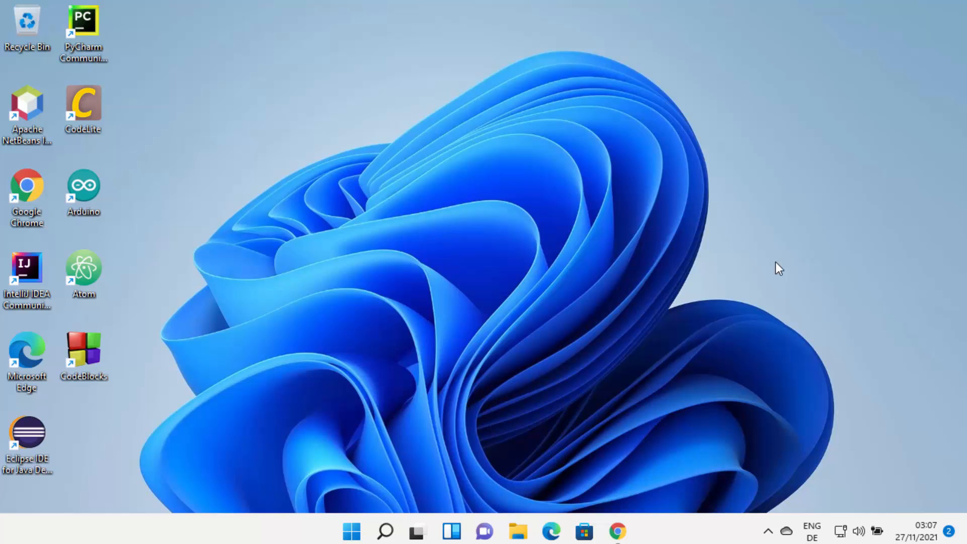
Open the Visual Studio website from the search results and download the Community 2022 edition
{"action": "left_click", "coordinate": [618, 533]}
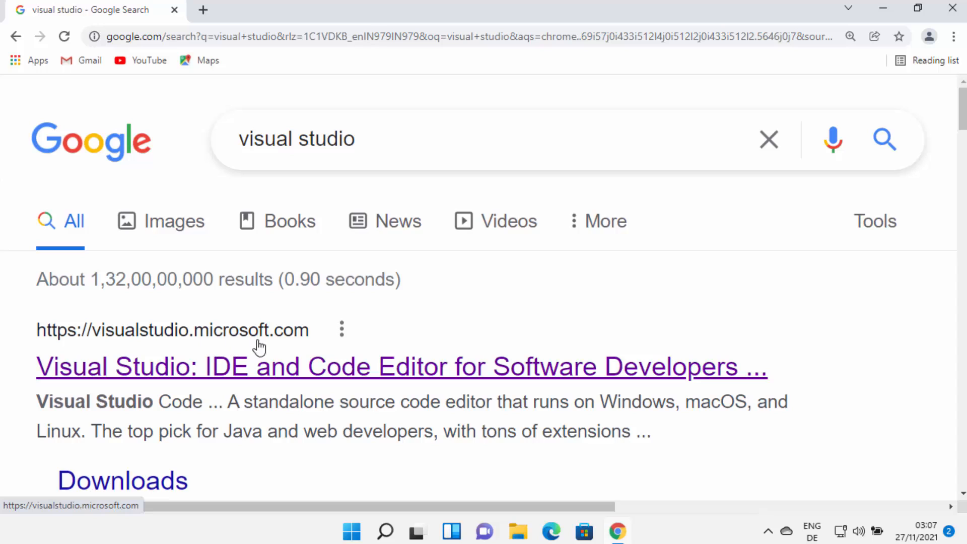
{"action": "left_click", "coordinate": [305, 368]}
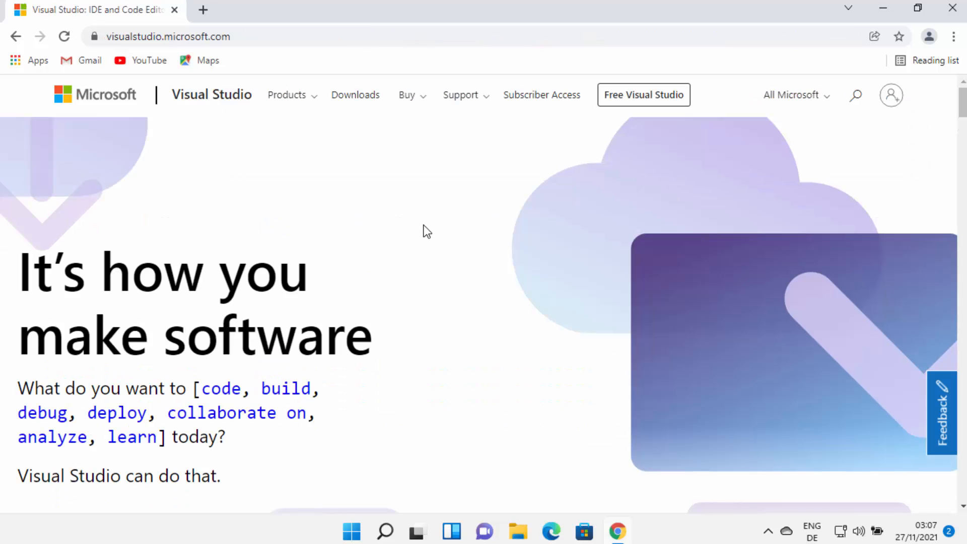
{"action": "scroll", "coordinate": [427, 232], "scroll_direction": "down", "scroll_amount": 9}
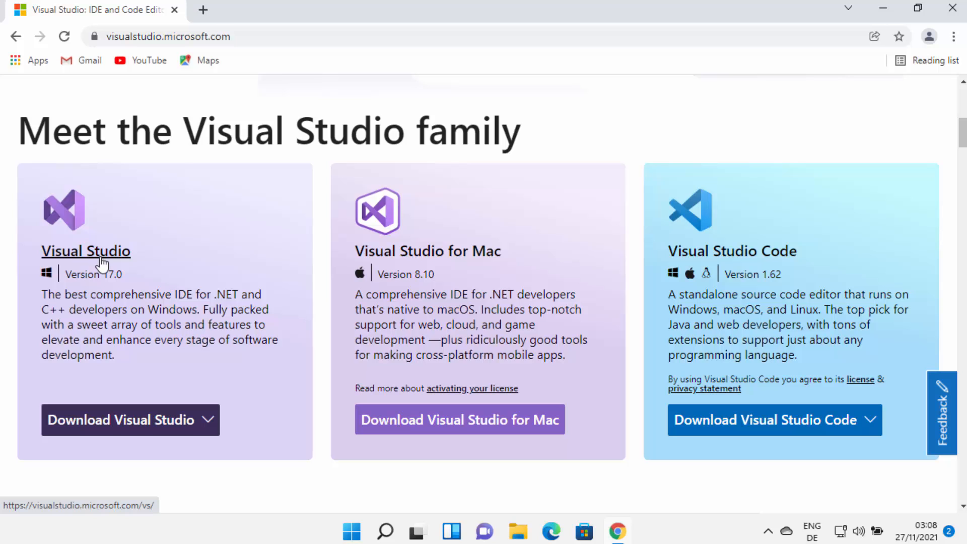
{"action": "scroll", "coordinate": [140, 364], "scroll_direction": "down", "scroll_amount": 1}
{"action": "left_click", "coordinate": [141, 360]}
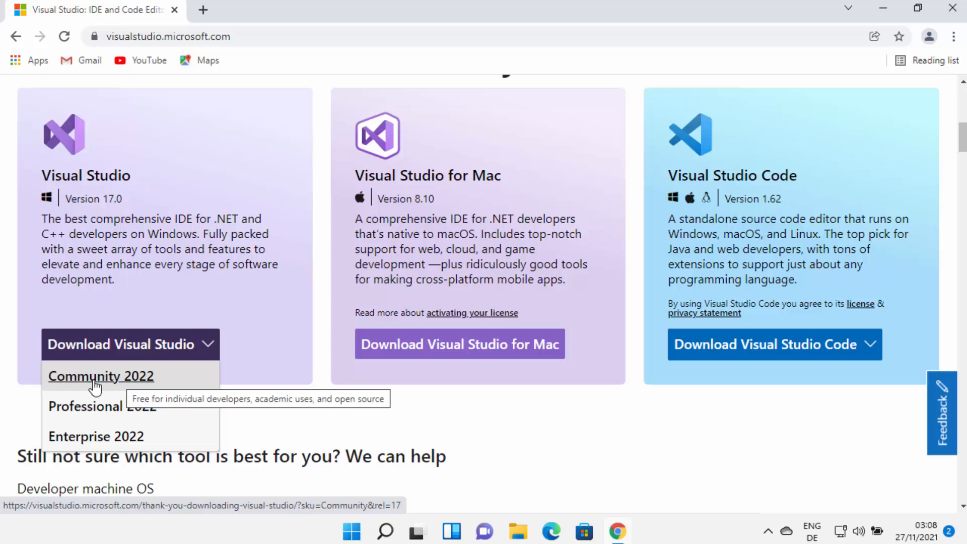
{"action": "left_click", "coordinate": [115, 382]}
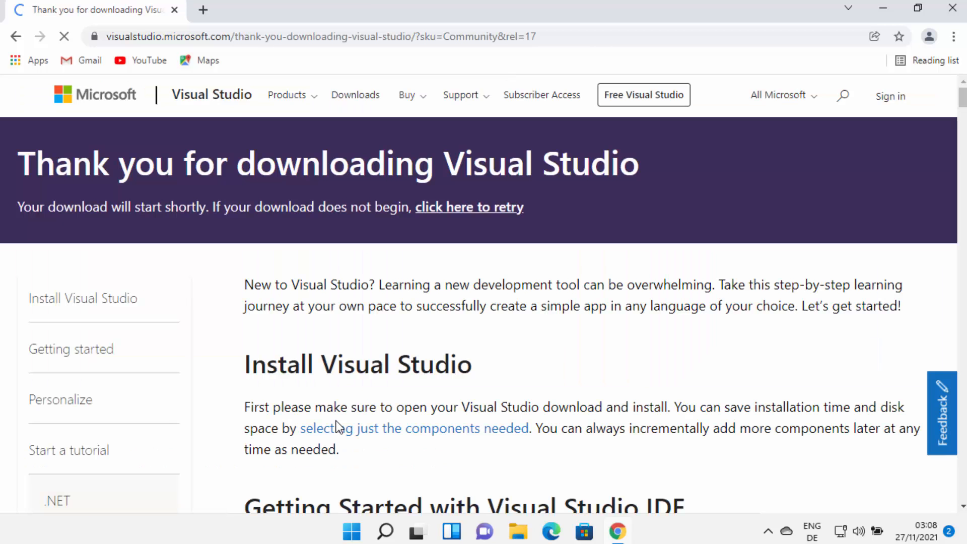
Open the downloaded vs_community installer file
{"action": "scroll", "coordinate": [562, 365], "scroll_direction": "down", "scroll_amount": 1}
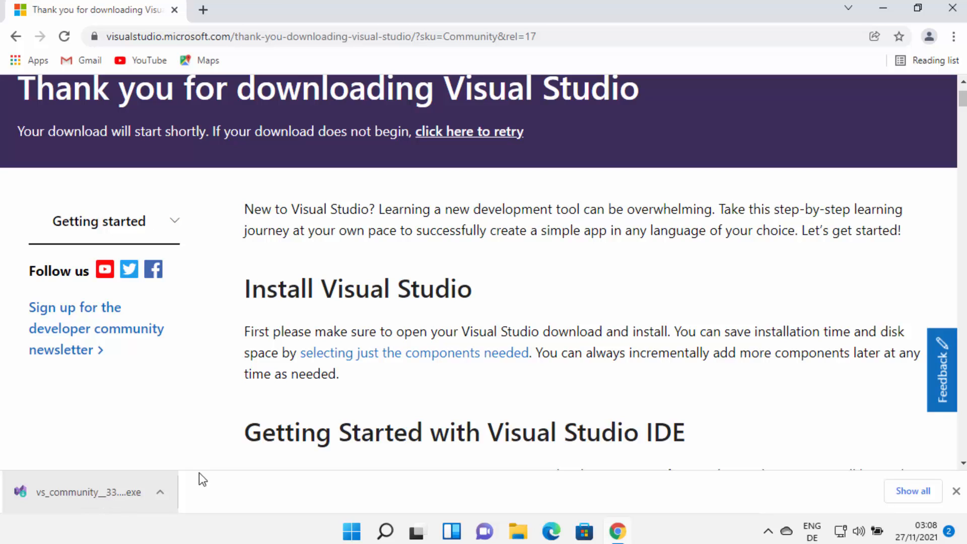
{"action": "scroll", "coordinate": [414, 377], "scroll_direction": "down", "scroll_amount": 7}
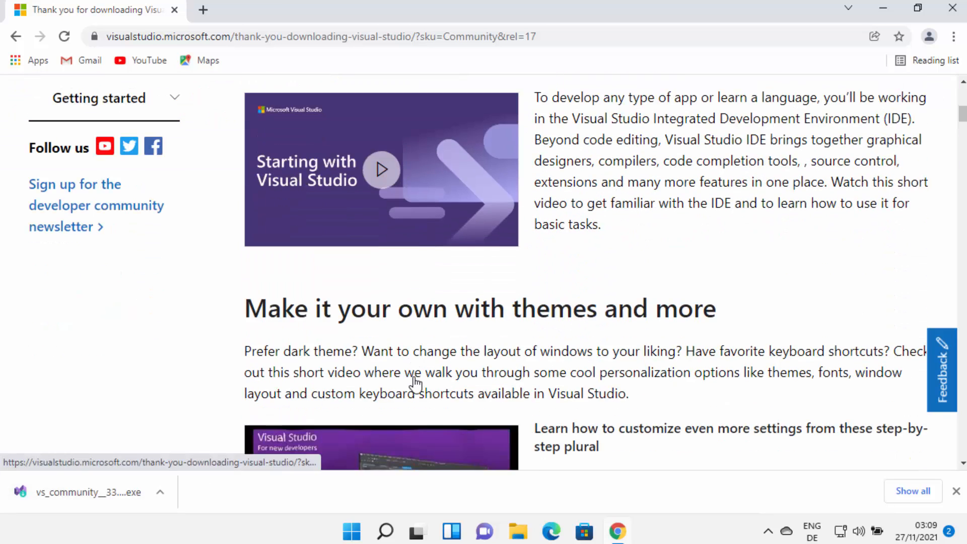
{"action": "scroll", "coordinate": [414, 383], "scroll_direction": "down", "scroll_amount": 12}
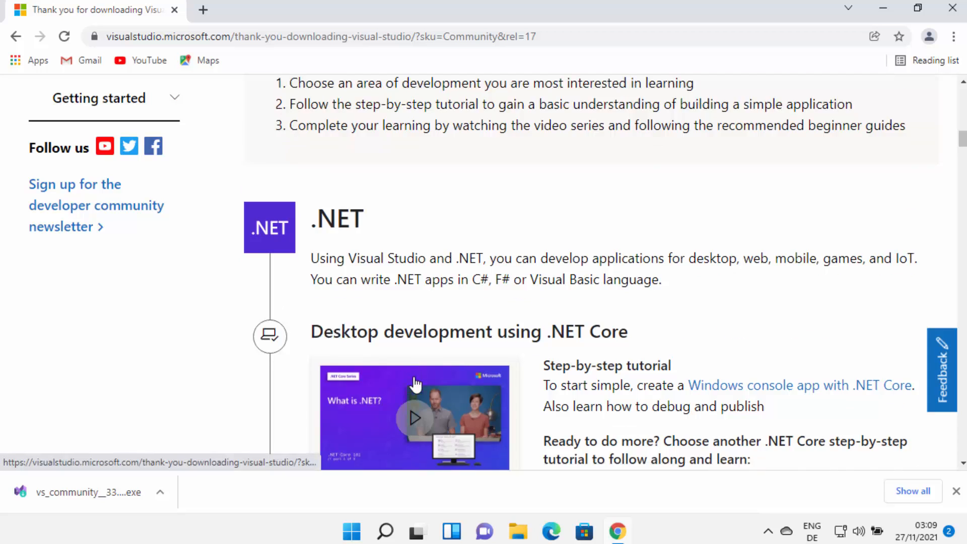
{"action": "scroll", "coordinate": [414, 384], "scroll_direction": "down", "scroll_amount": 15}
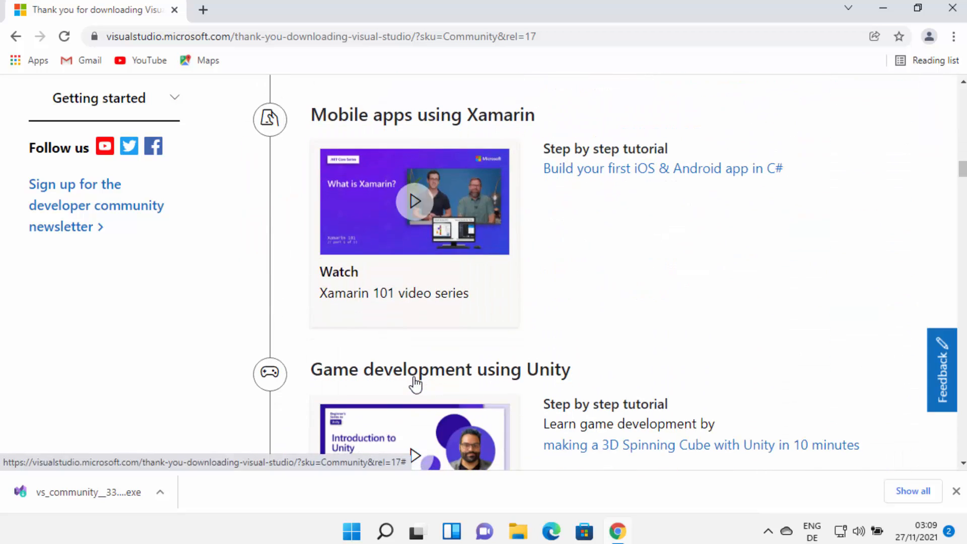
{"action": "scroll", "coordinate": [415, 383], "scroll_direction": "down", "scroll_amount": 5}
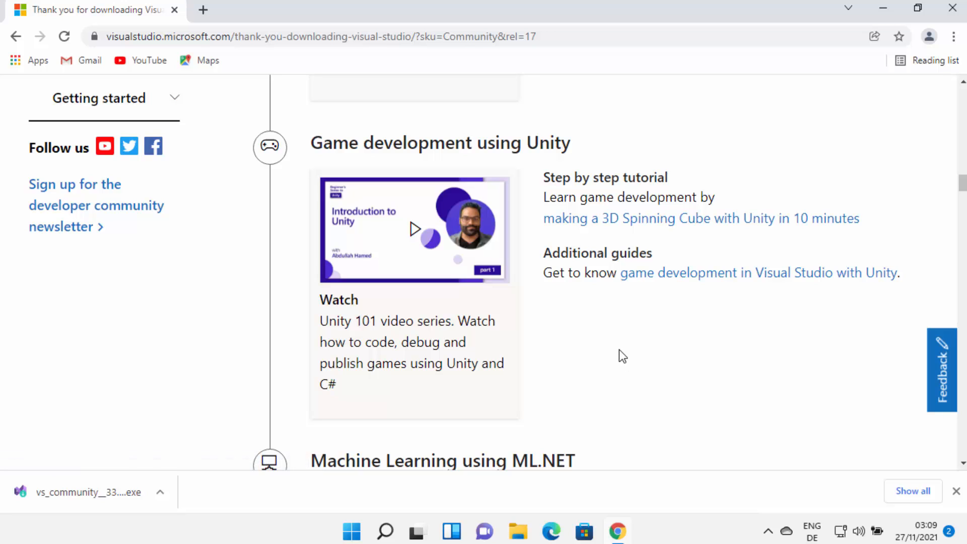
{"action": "left_click", "coordinate": [107, 490]}
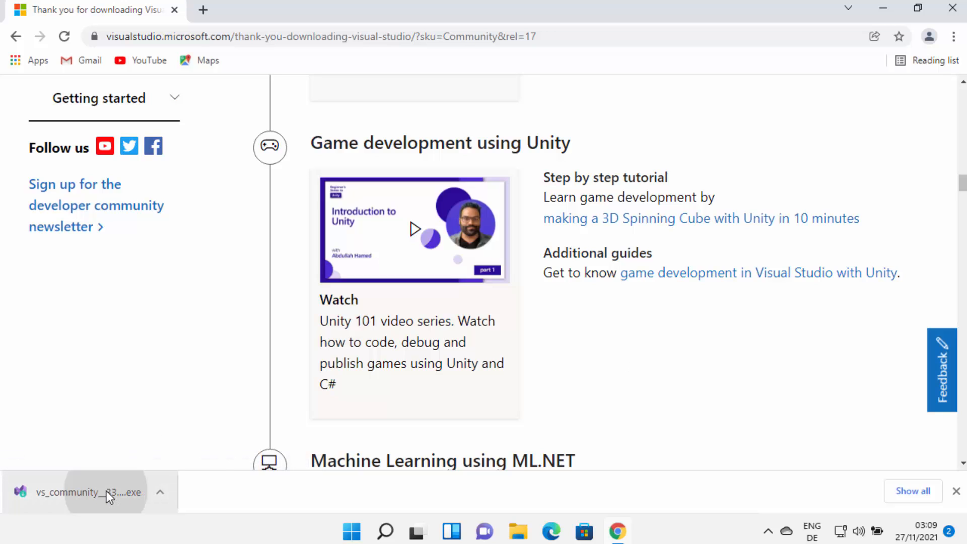
Allow the Visual Studio Installer to make changes to the device and continue its initial setup
{"action": "left_click", "coordinate": [882, 9]}
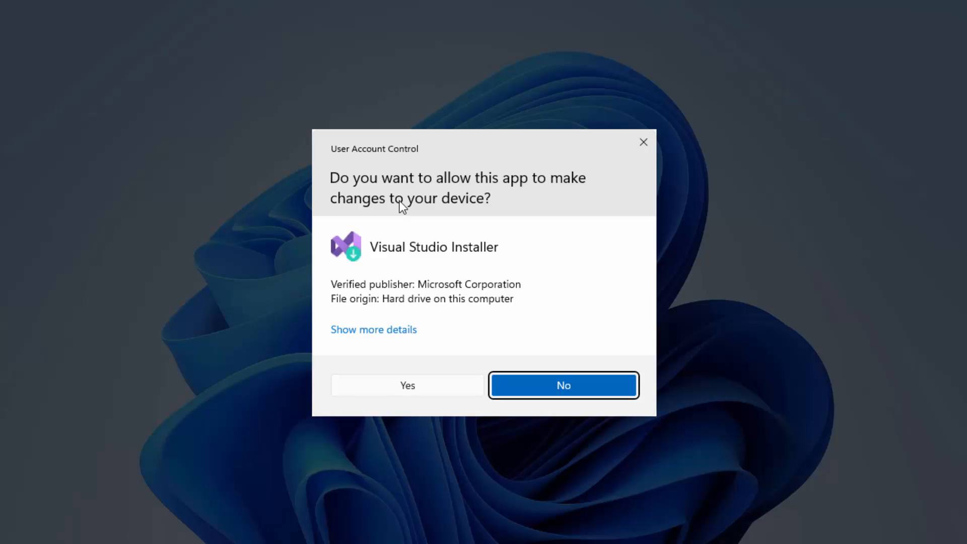
{"action": "left_click", "coordinate": [409, 385]}
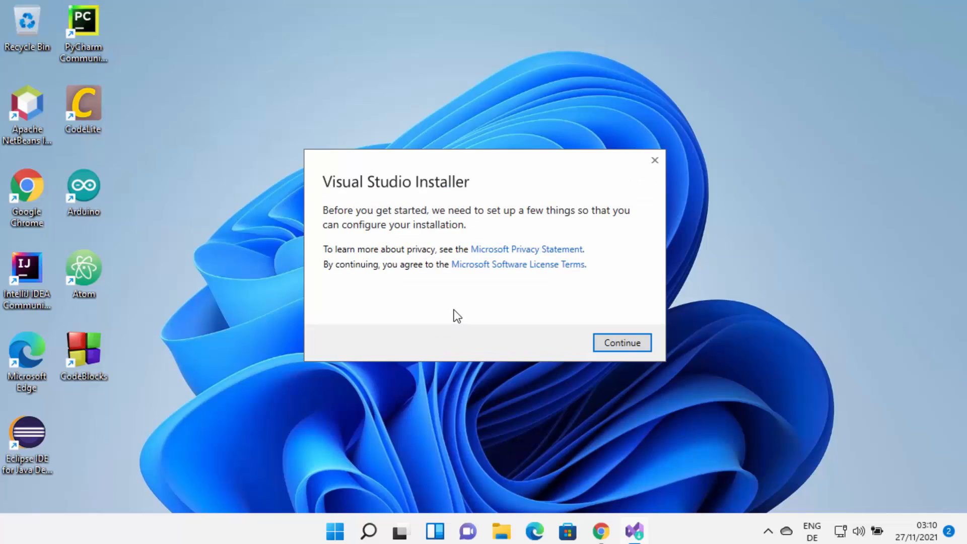
{"action": "left_click", "coordinate": [606, 343]}
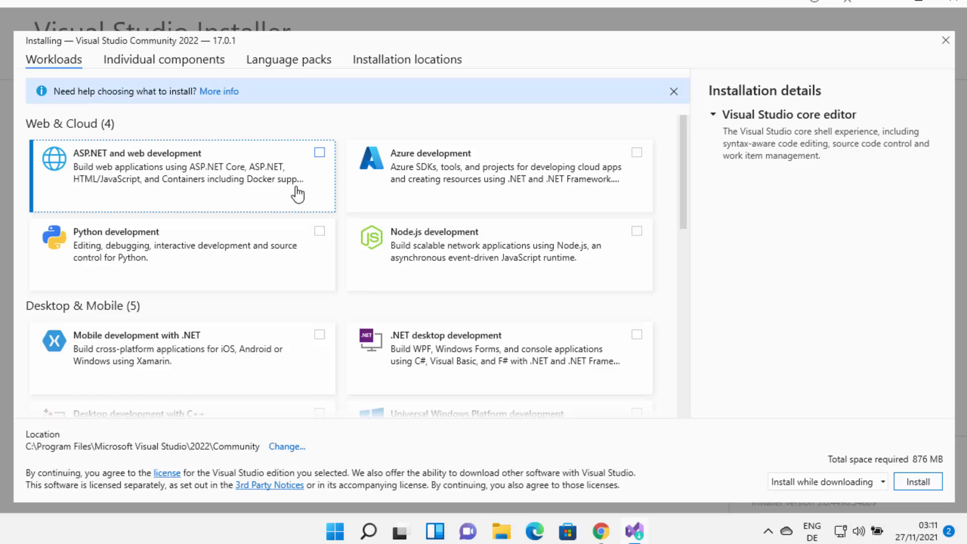
Browse through all the workload categories offered in the installer
{"action": "left_click", "coordinate": [321, 232]}
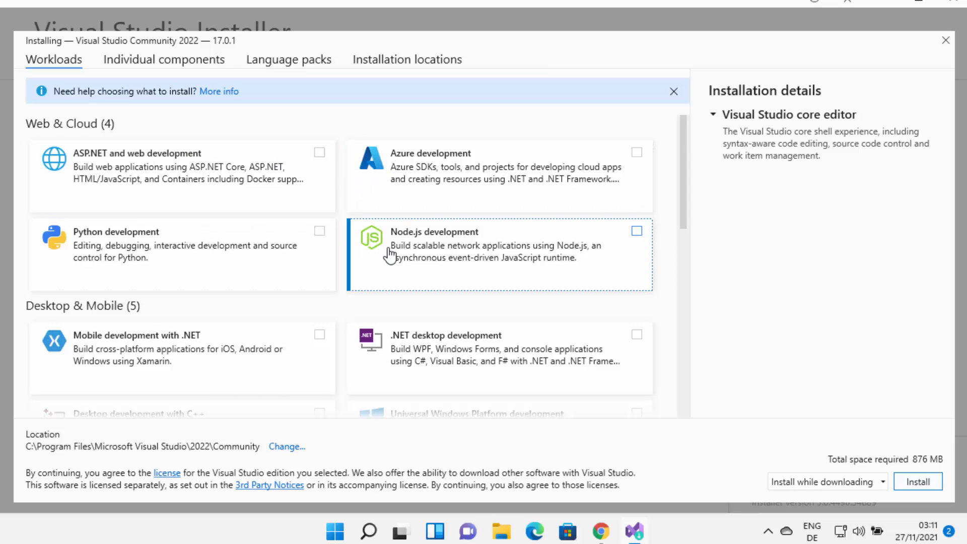
{"action": "scroll", "coordinate": [318, 245], "scroll_direction": "down", "scroll_amount": 1}
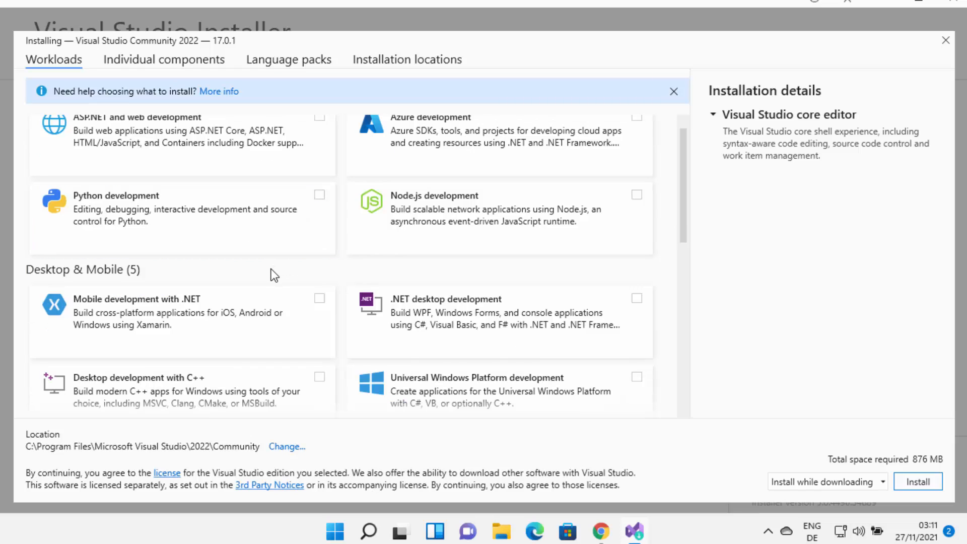
{"action": "scroll", "coordinate": [350, 297], "scroll_direction": "down", "scroll_amount": 4}
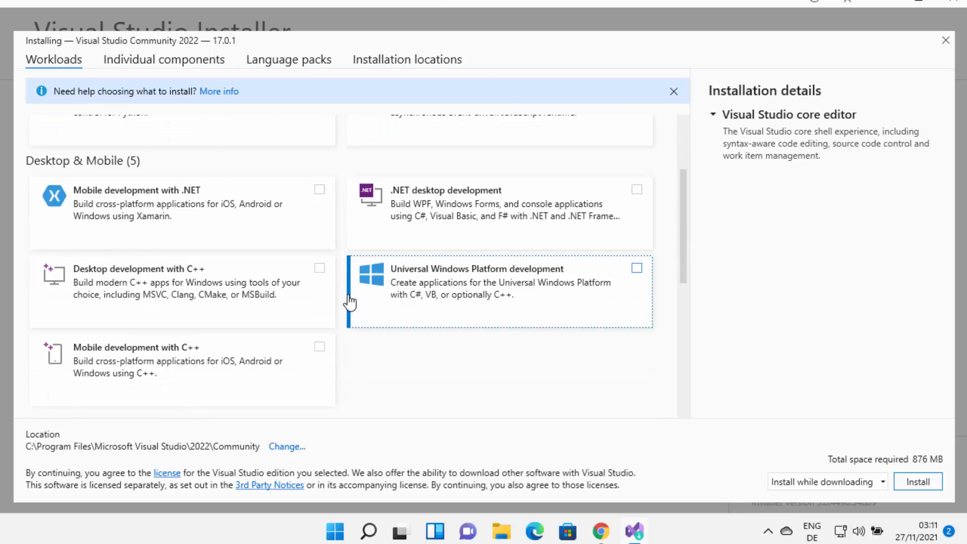
{"action": "scroll", "coordinate": [353, 305], "scroll_direction": "down", "scroll_amount": 1}
{"action": "scroll", "coordinate": [353, 304], "scroll_direction": "down", "scroll_amount": 3}
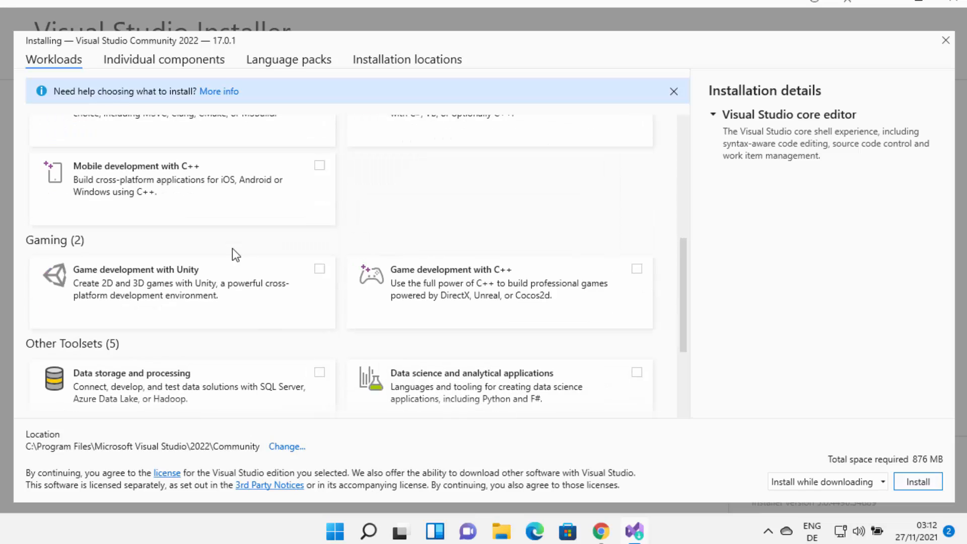
{"action": "scroll", "coordinate": [232, 249], "scroll_direction": "down", "scroll_amount": 1}
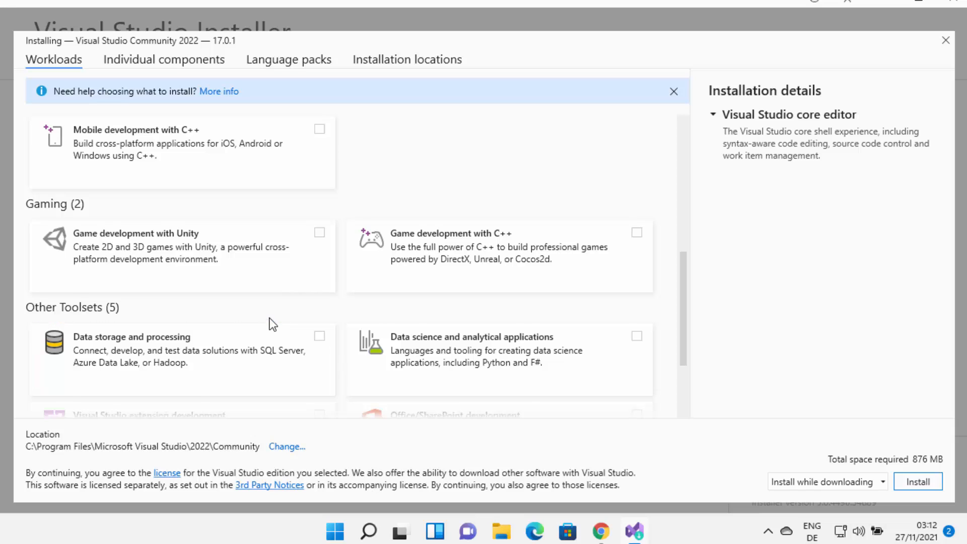
{"action": "scroll", "coordinate": [270, 325], "scroll_direction": "down", "scroll_amount": 3}
{"action": "scroll", "coordinate": [344, 355], "scroll_direction": "up", "scroll_amount": 3}
{"action": "scroll", "coordinate": [344, 356], "scroll_direction": "down", "scroll_amount": 4}
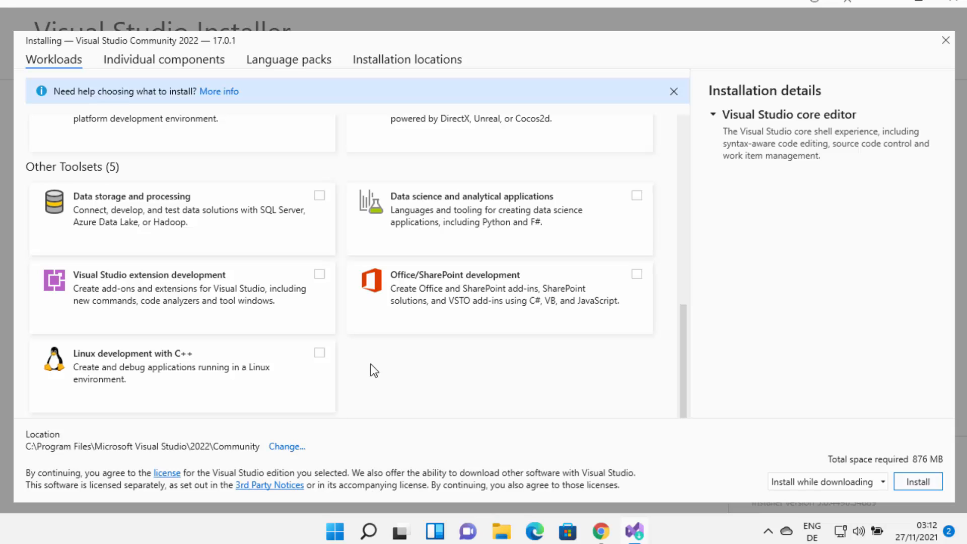
{"action": "scroll", "coordinate": [373, 370], "scroll_direction": "up", "scroll_amount": 7}
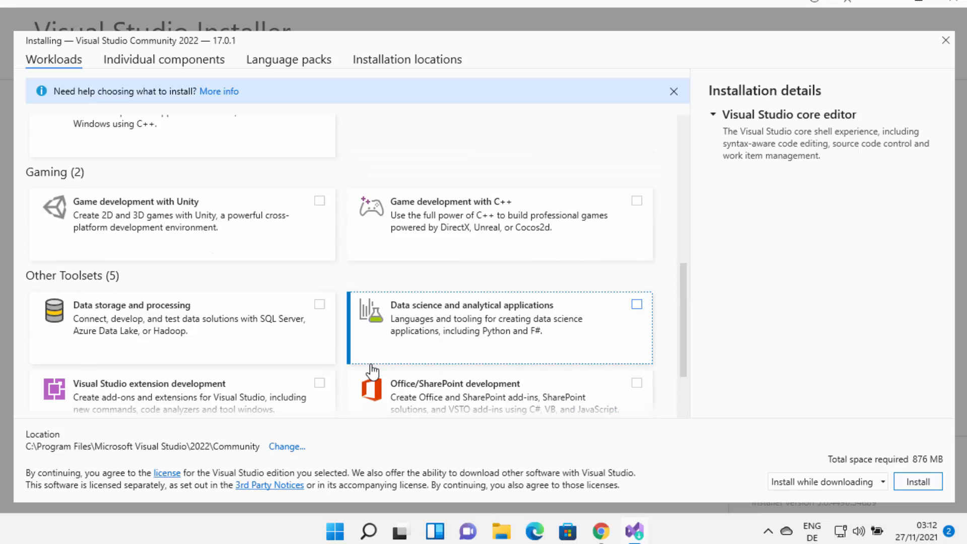
{"action": "scroll", "coordinate": [373, 371], "scroll_direction": "up", "scroll_amount": 4}
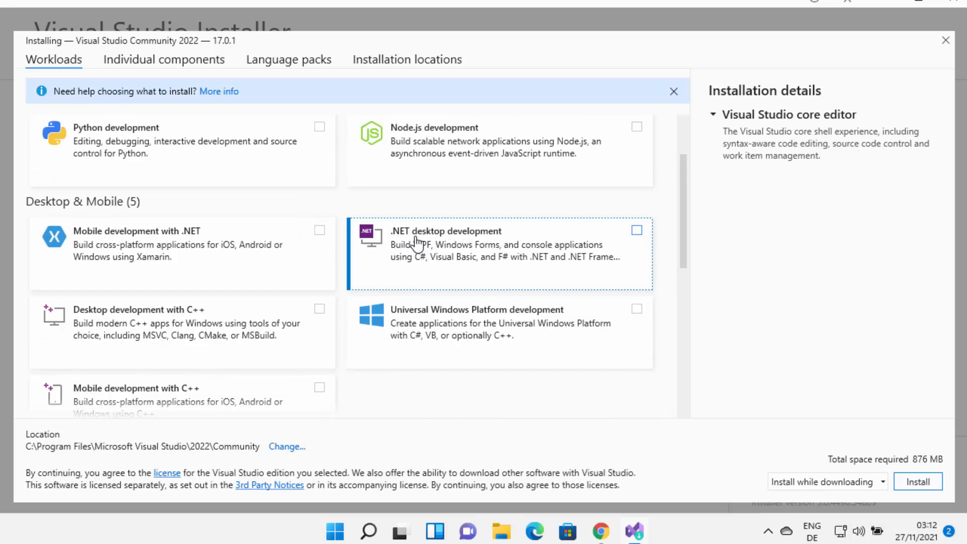
Select the .NET desktop development workload
{"action": "left_click", "coordinate": [636, 231]}
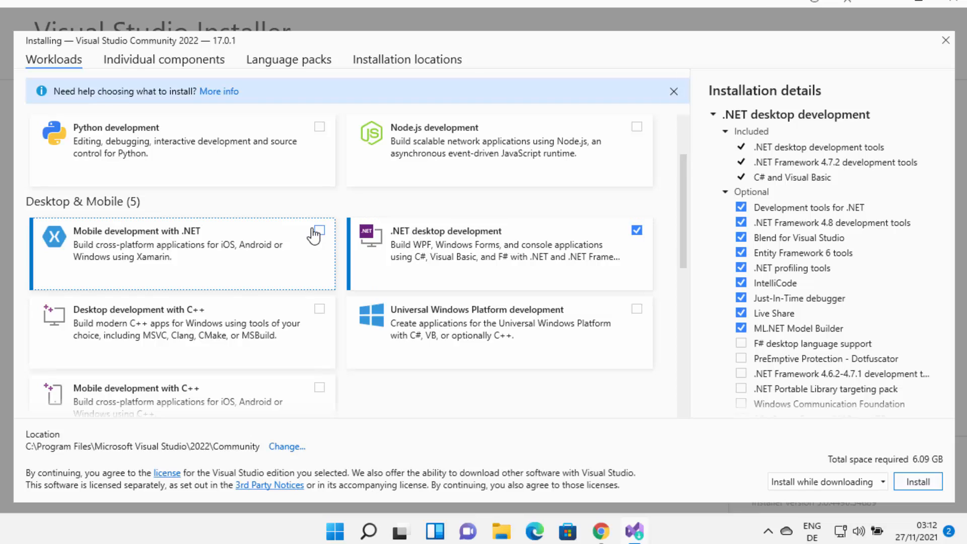
{"action": "scroll", "coordinate": [317, 234], "scroll_direction": "up", "scroll_amount": 3}
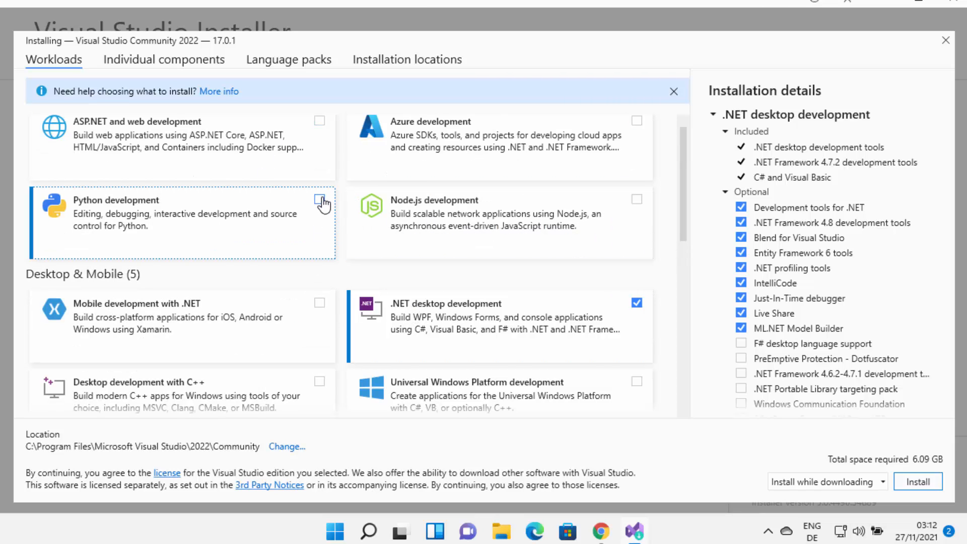
{"action": "left_click", "coordinate": [320, 200]}
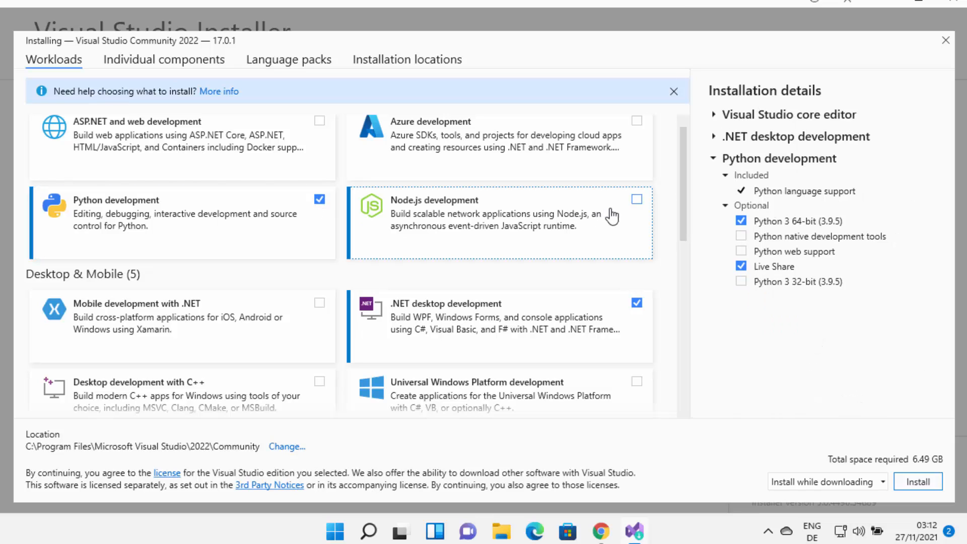
{"action": "left_click", "coordinate": [637, 199]}
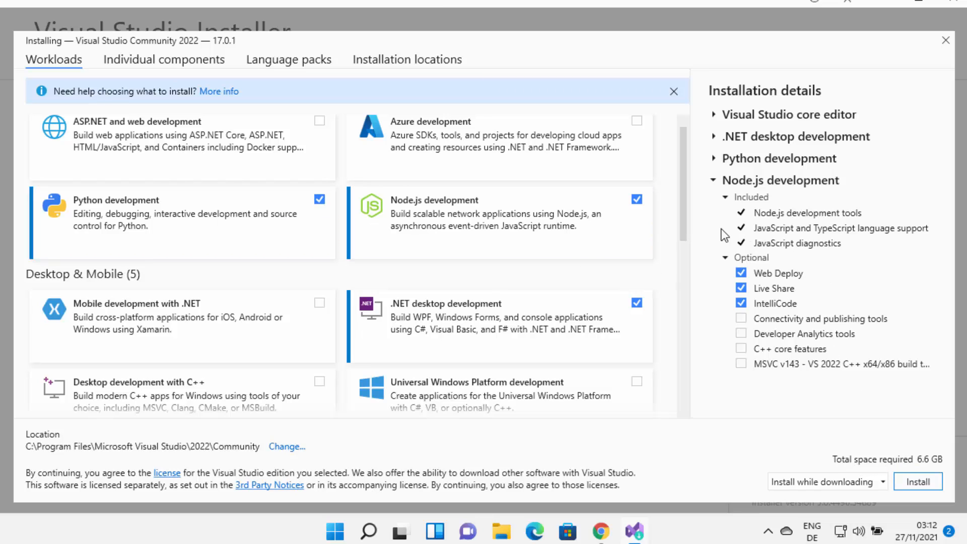
{"action": "left_click", "coordinate": [320, 201]}
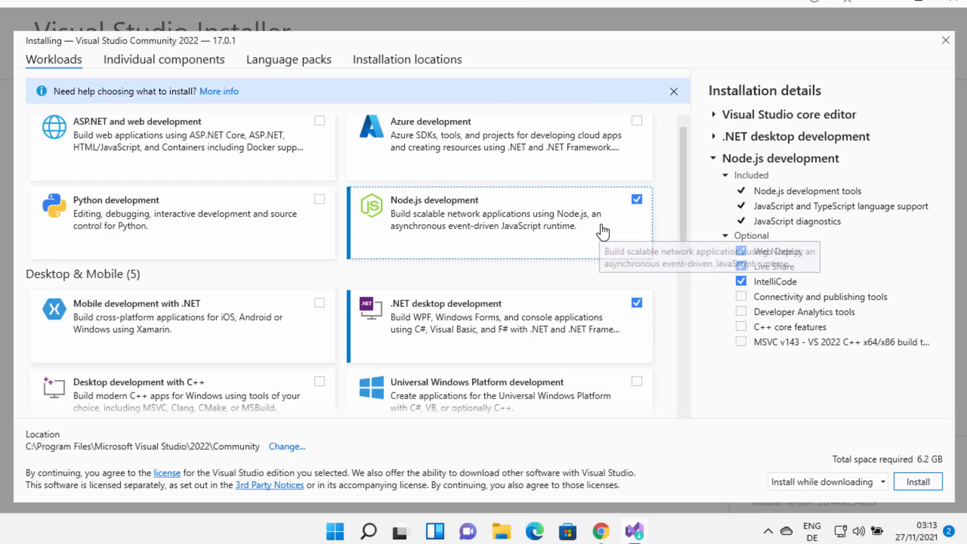
{"action": "left_click", "coordinate": [638, 200]}
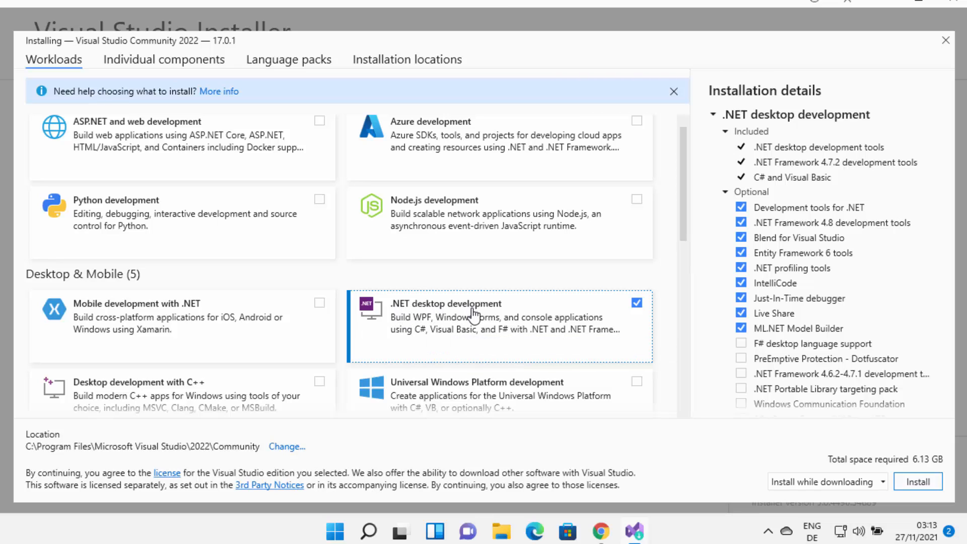
Install Visual Studio with the selected workload and review the other available editions
{"action": "left_click", "coordinate": [910, 480]}
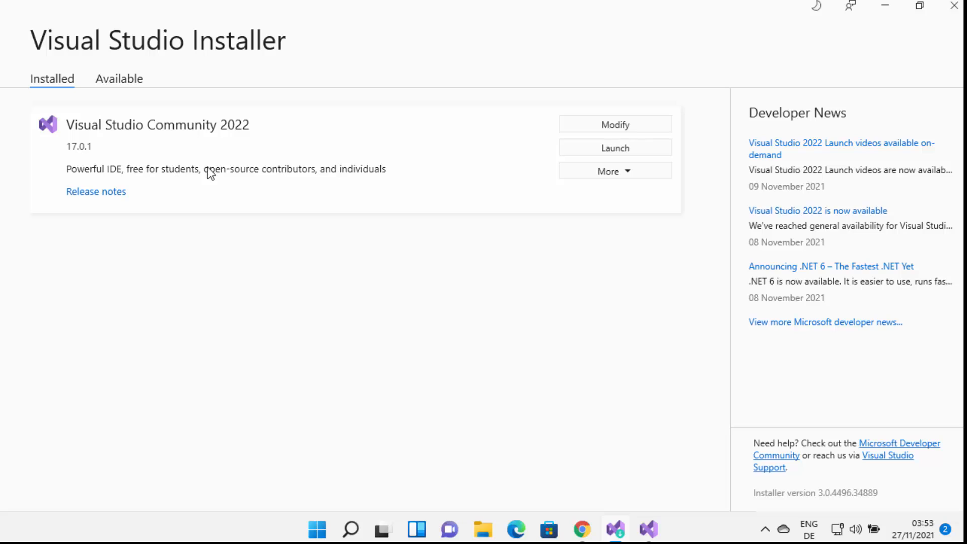
{"action": "left_click", "coordinate": [119, 79]}
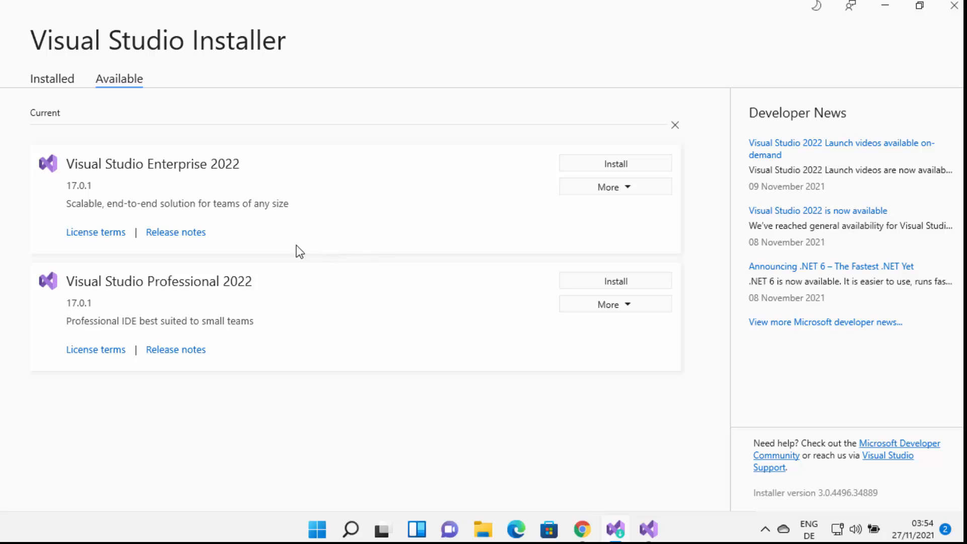
{"action": "left_click", "coordinate": [64, 86]}
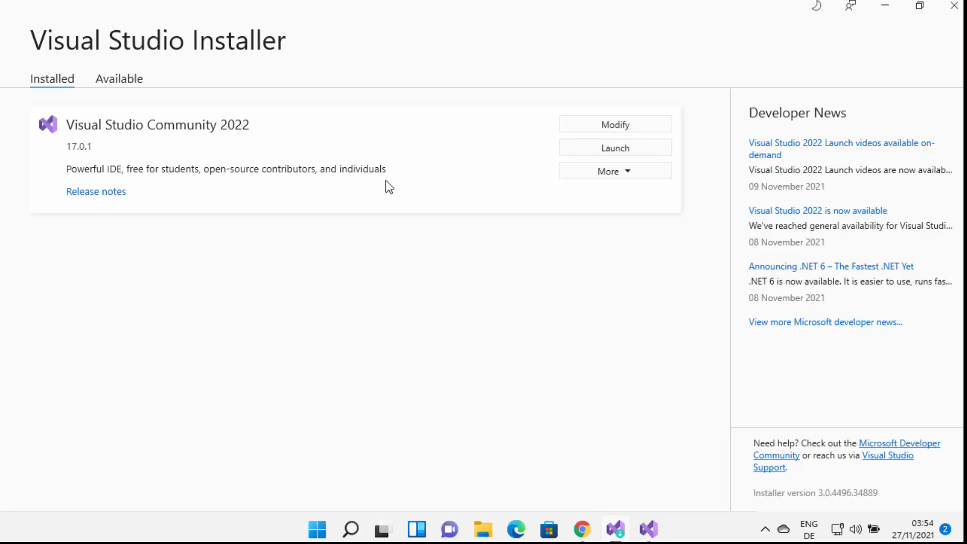
Launch Visual Studio Community 2022 from the installer
{"action": "left_click", "coordinate": [595, 151]}
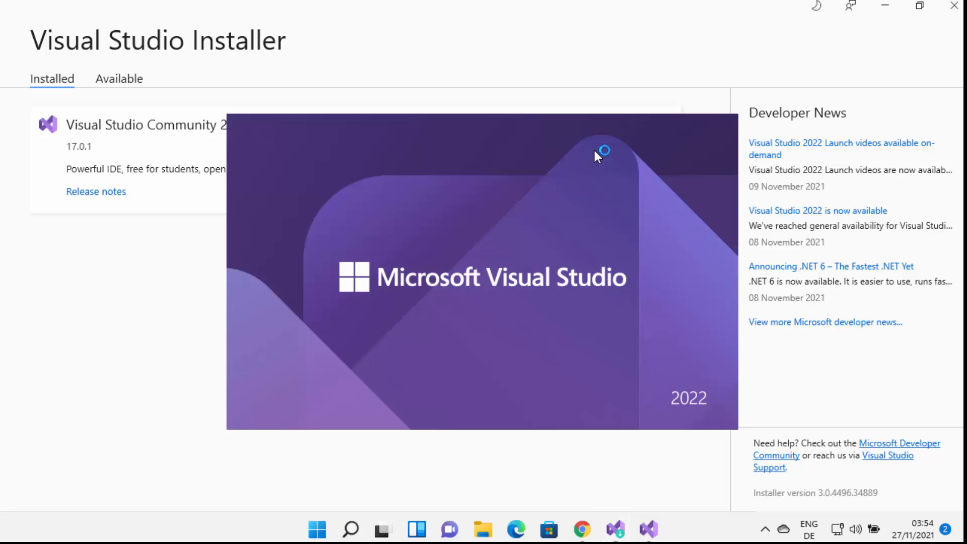
{"action": "left_click", "coordinate": [879, 9]}
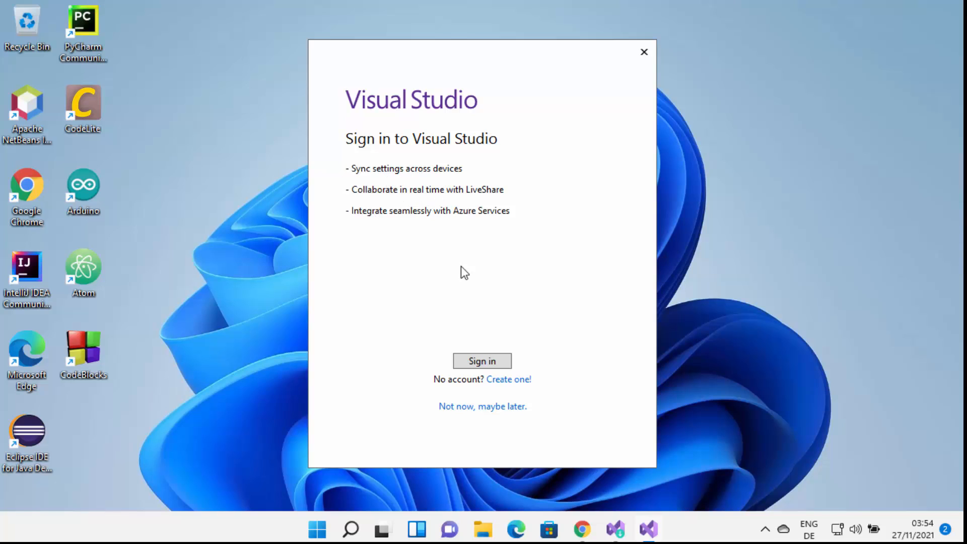
Sign in to Visual Studio with a Microsoft account, pasting the account password
{"action": "left_click", "coordinate": [482, 361]}
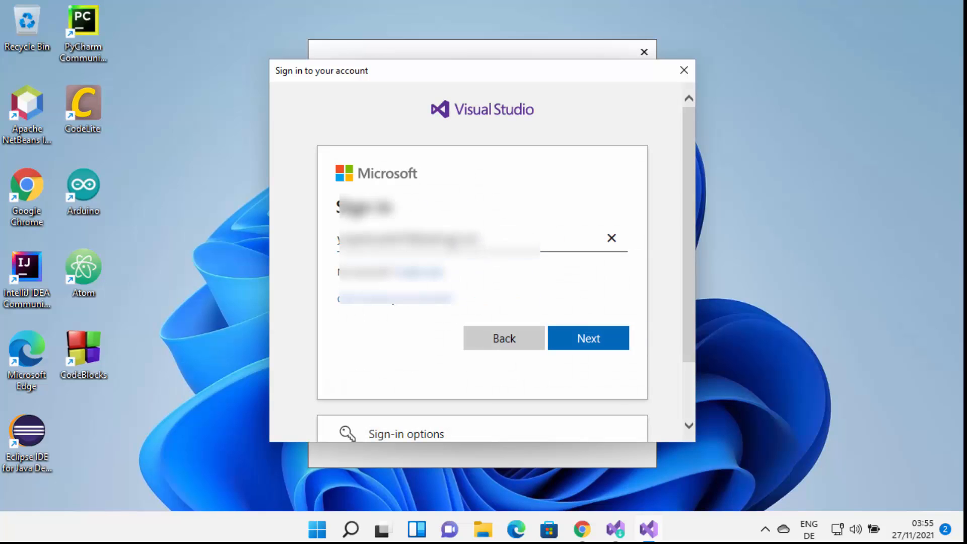
{"action": "left_click", "coordinate": [582, 340]}
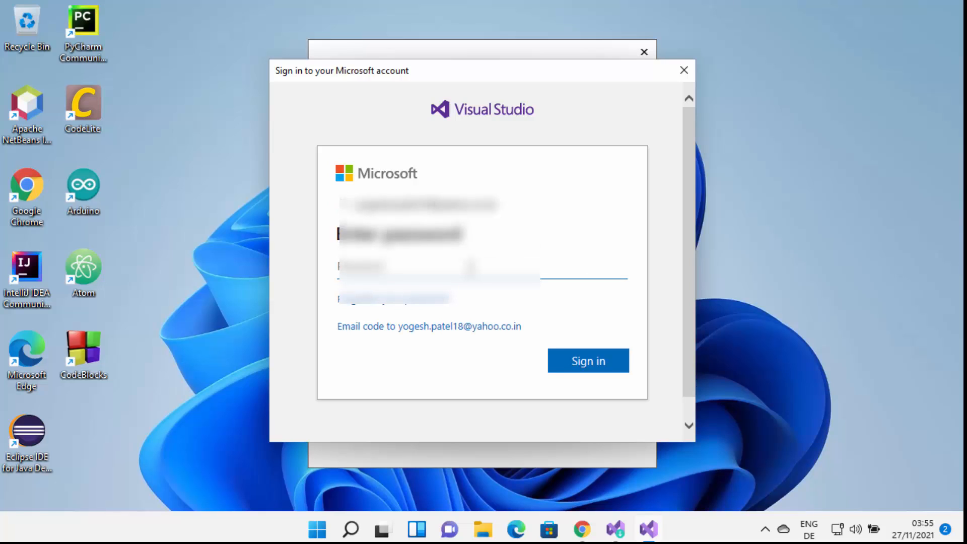
{"action": "key", "text": "ctrl+v"}
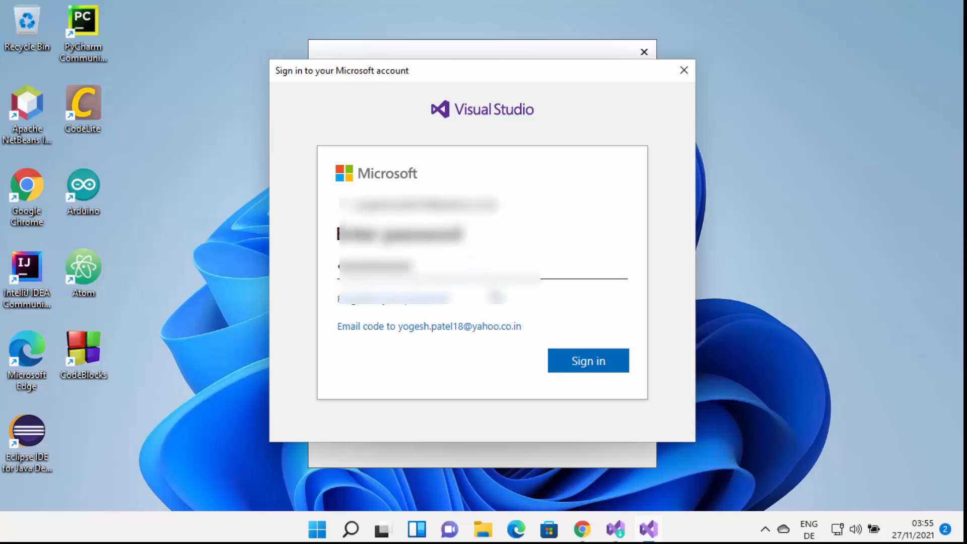
{"action": "left_click", "coordinate": [579, 370]}
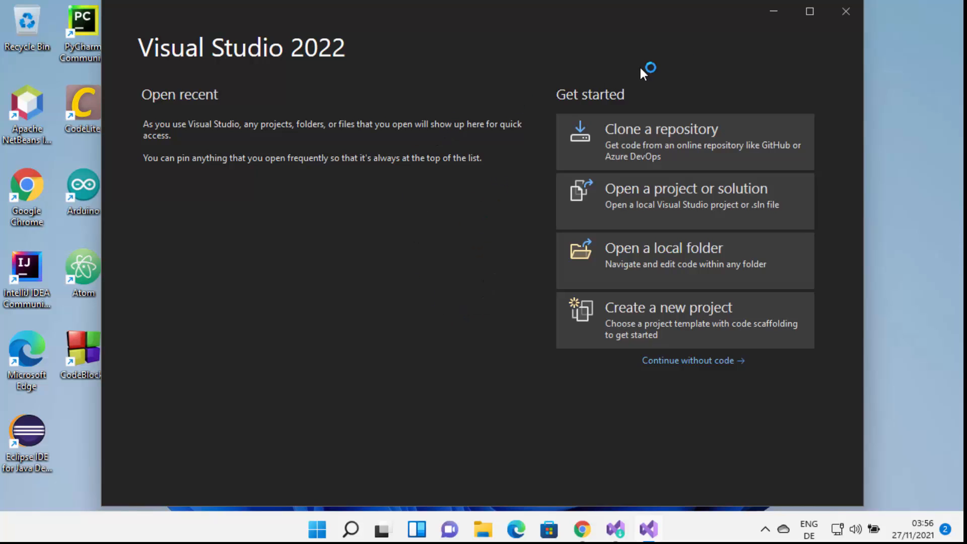
Maximize the start window and continue into the IDE without code
{"action": "left_click", "coordinate": [807, 17]}
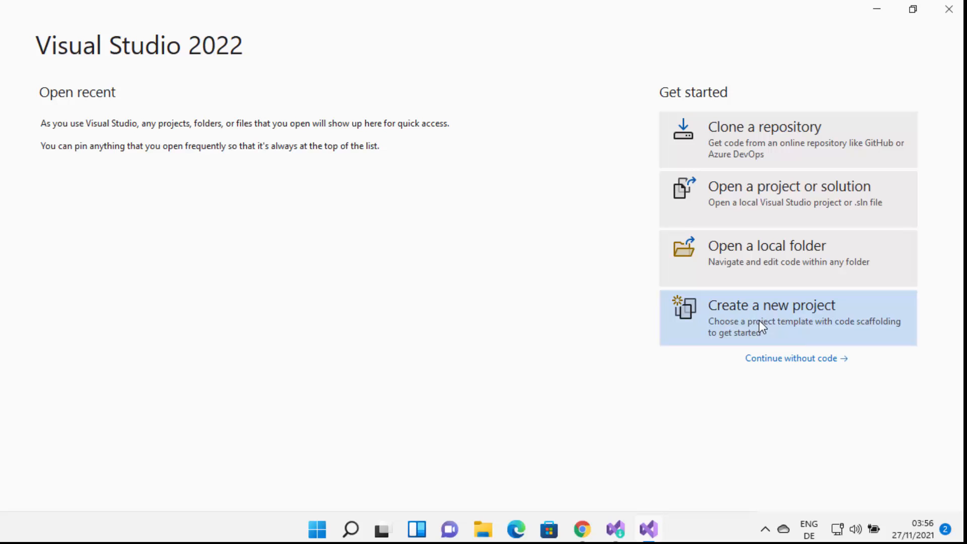
{"action": "left_click", "coordinate": [771, 369]}
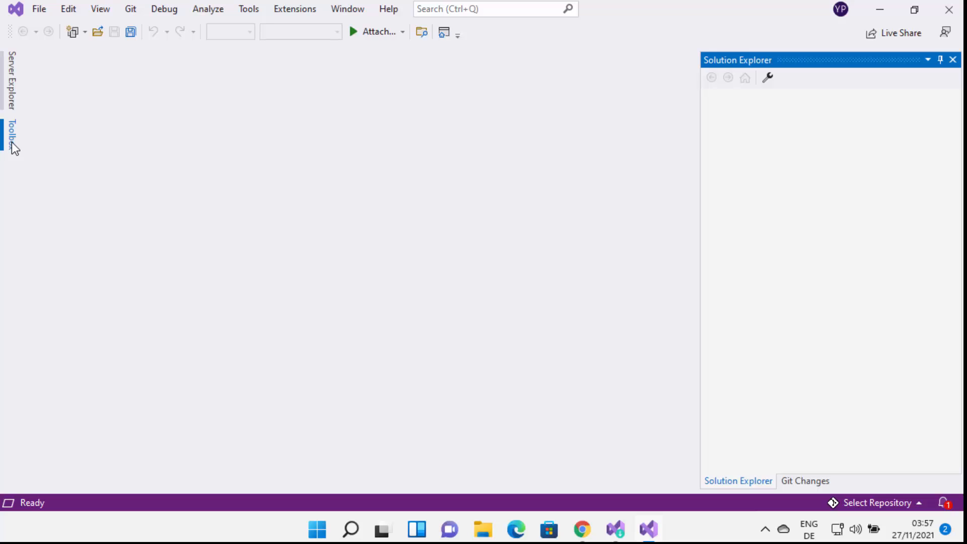
Start a new project, browse the templates and choose the C# Console App template
{"action": "left_click", "coordinate": [39, 15]}
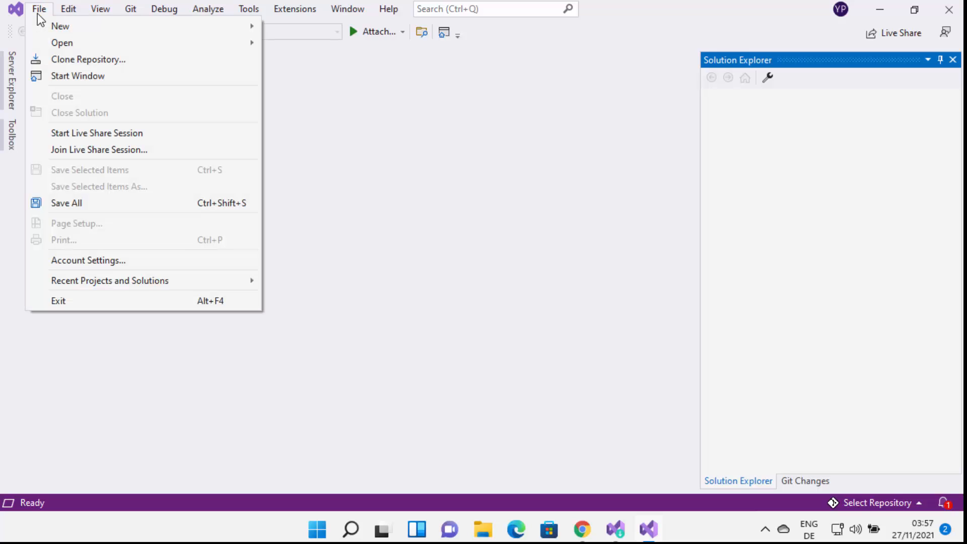
{"action": "mouse_move", "coordinate": [46, 26]}
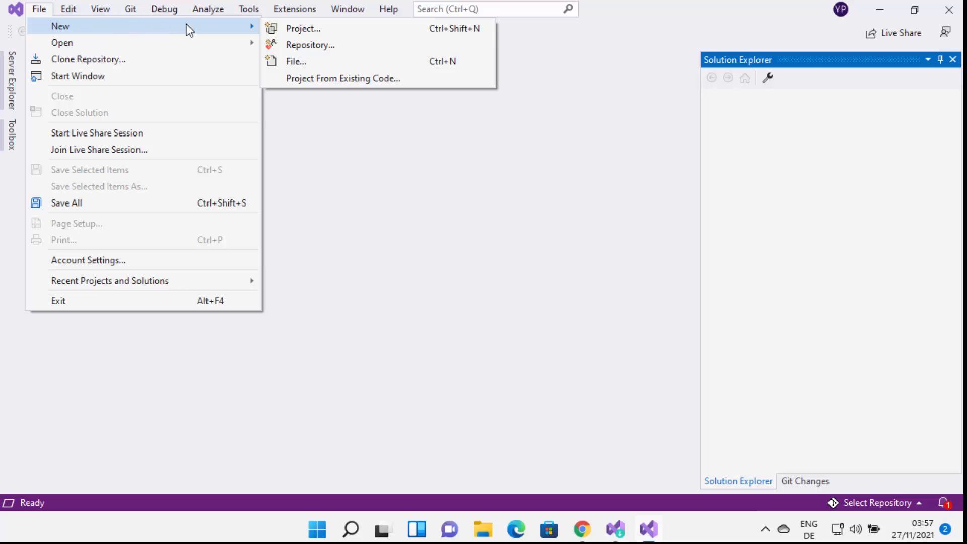
{"action": "left_click", "coordinate": [299, 29]}
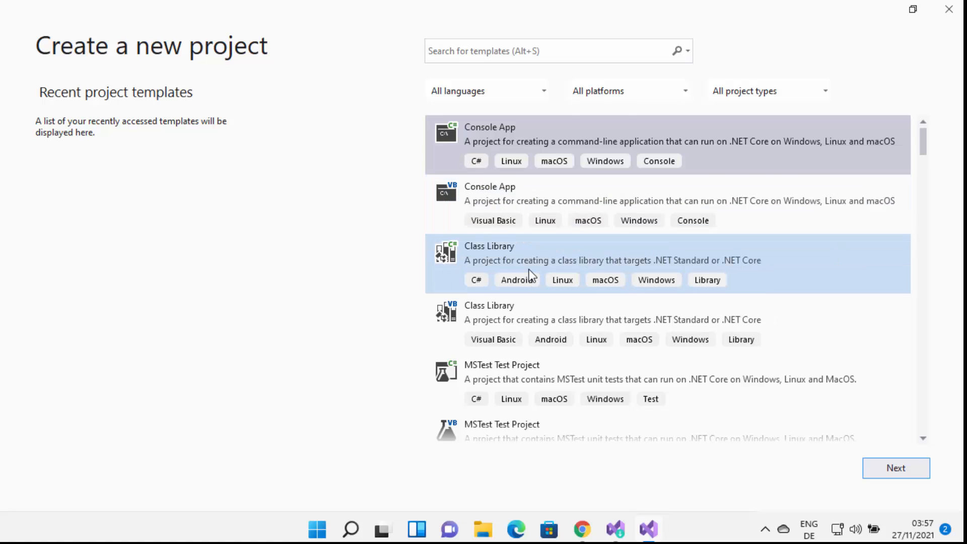
{"action": "scroll", "coordinate": [529, 272], "scroll_direction": "down", "scroll_amount": 3}
{"action": "scroll", "coordinate": [529, 269], "scroll_direction": "down", "scroll_amount": 1}
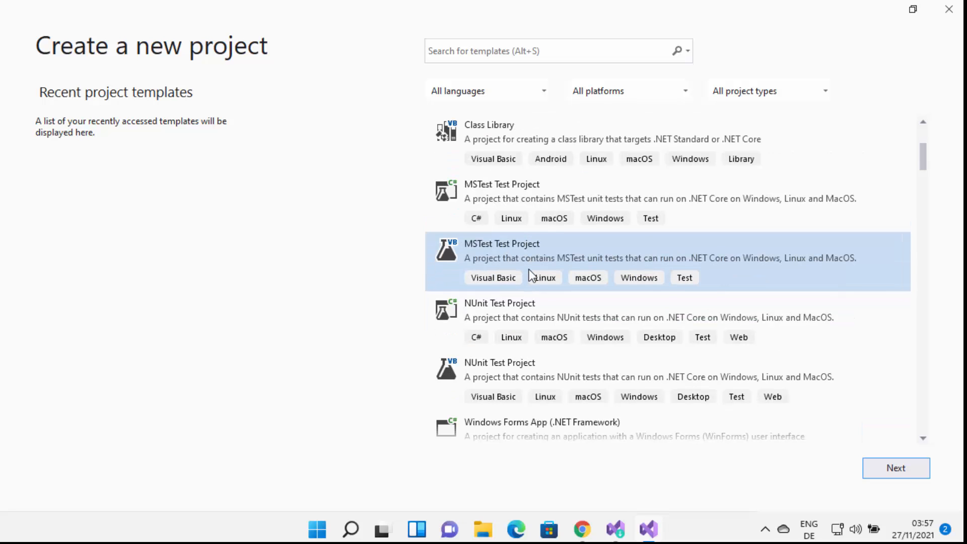
{"action": "scroll", "coordinate": [542, 291], "scroll_direction": "down", "scroll_amount": 1}
{"action": "scroll", "coordinate": [542, 291], "scroll_direction": "up", "scroll_amount": 5}
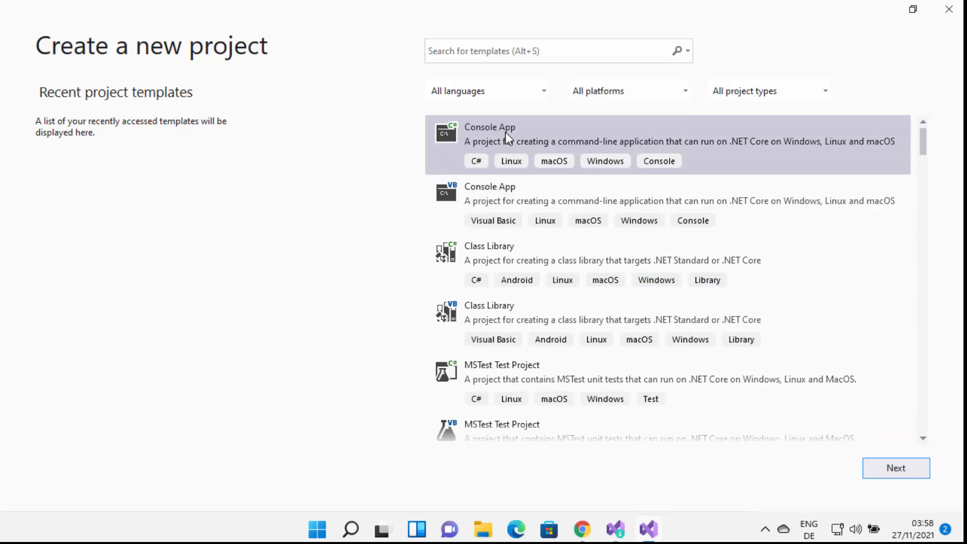
{"action": "left_click", "coordinate": [482, 133]}
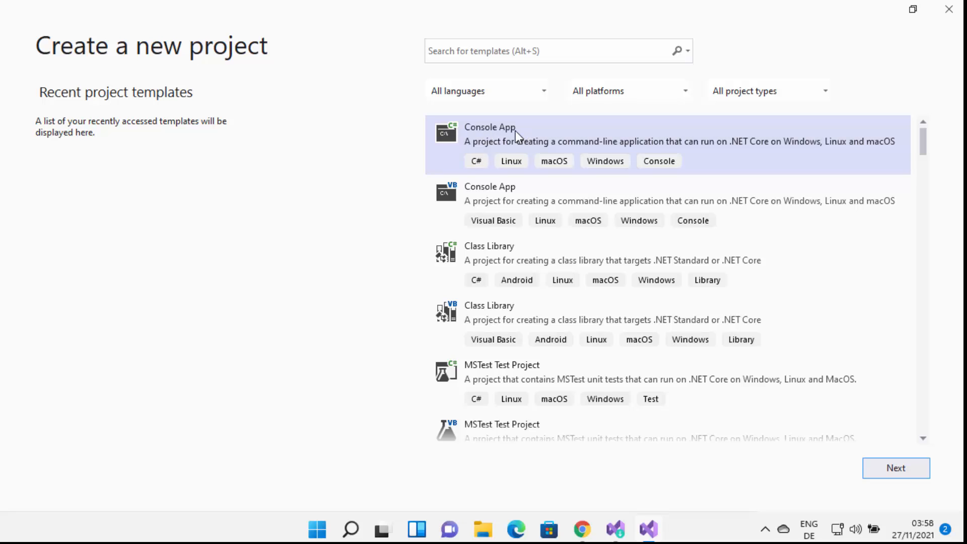
{"action": "left_click", "coordinate": [885, 461]}
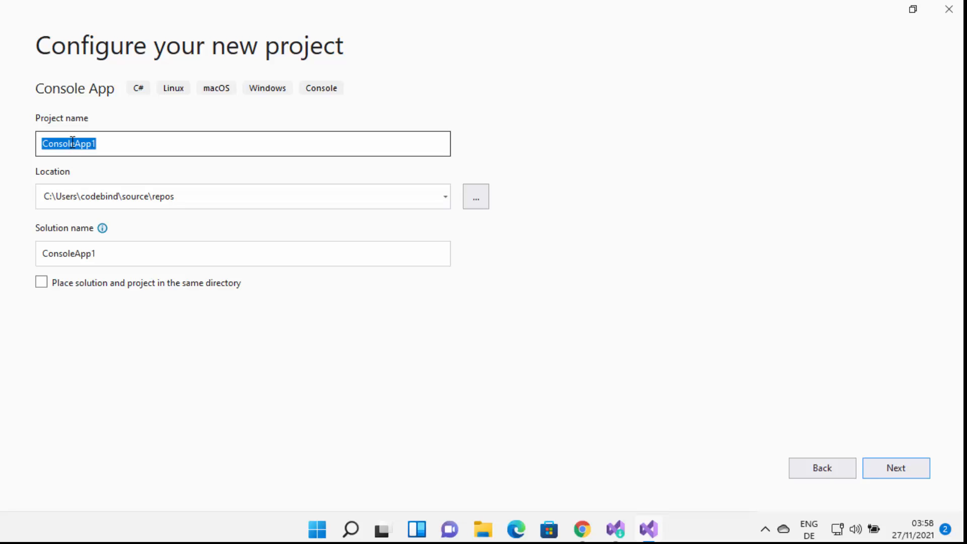
Name the project HelloWorld and proceed to the next page
{"action": "type", "text": "Hello"}
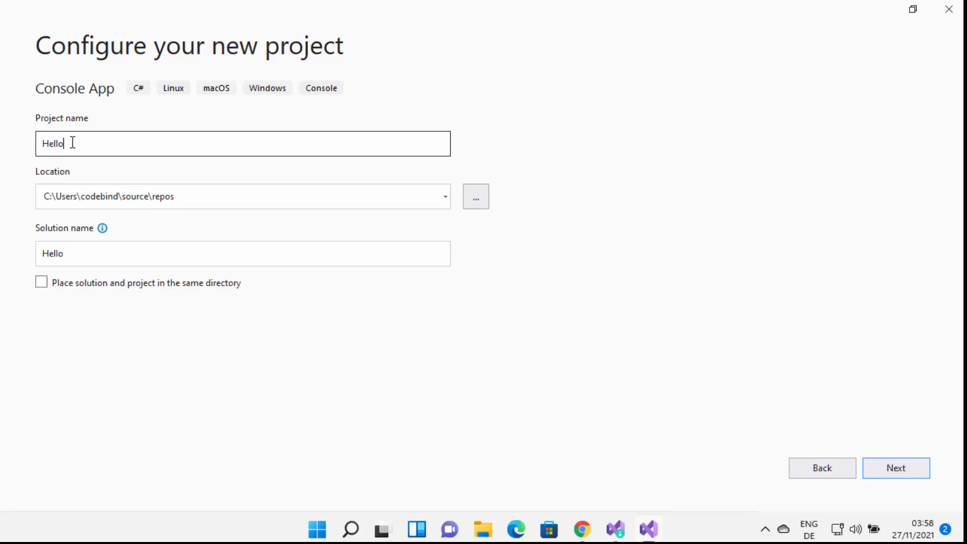
{"action": "type", "text": "World"}
{"action": "left_click", "coordinate": [892, 470]}
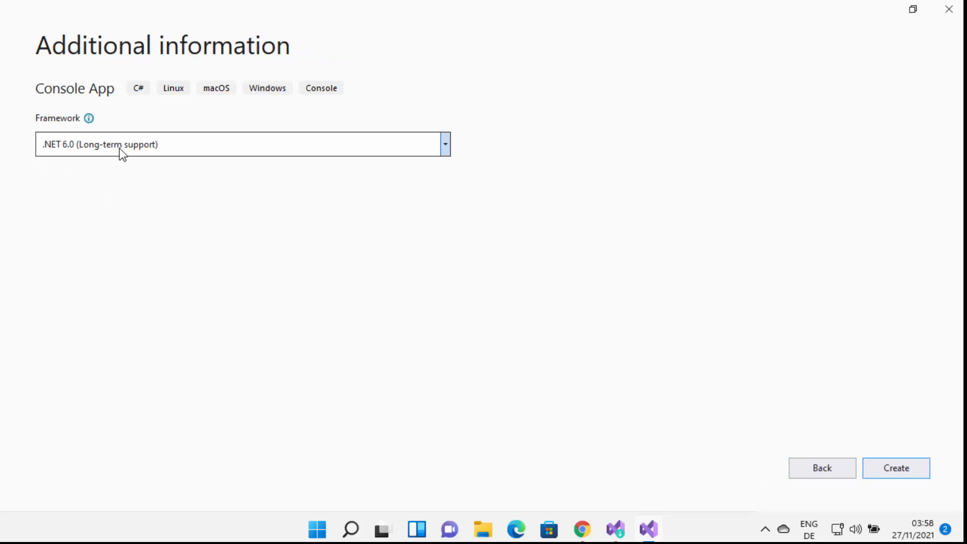
Choose the .NET 6.0 (Long-term support) framework and create the project
{"action": "left_click", "coordinate": [96, 149]}
{"action": "left_click", "coordinate": [106, 164]}
{"action": "left_click", "coordinate": [899, 470]}
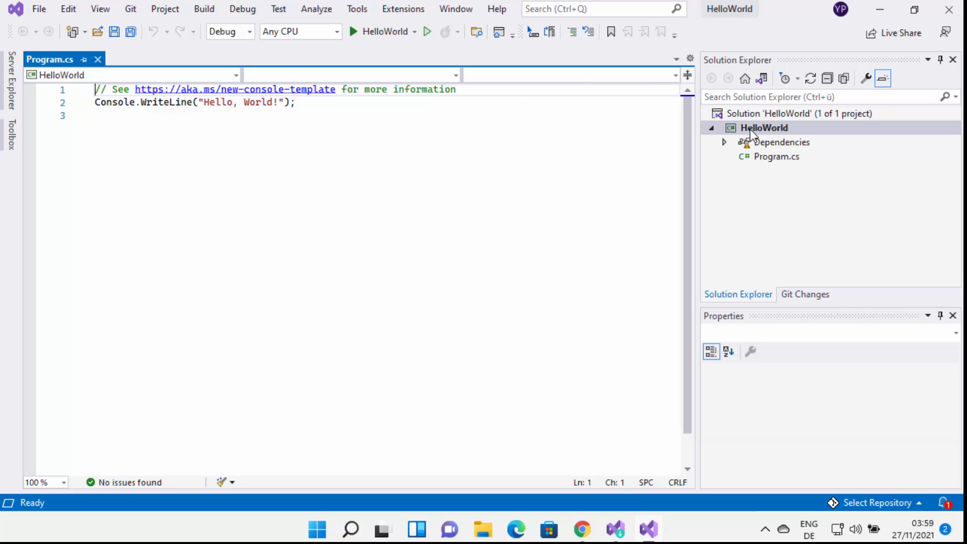
Select Program.cs, run the HelloWorld program, and close the debug console window
{"action": "left_click", "coordinate": [784, 158]}
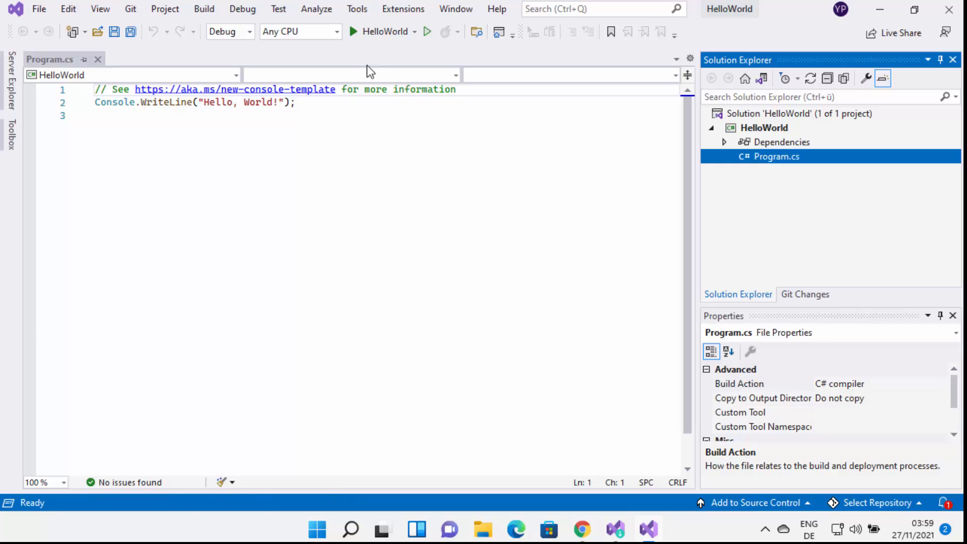
{"action": "left_click", "coordinate": [354, 30]}
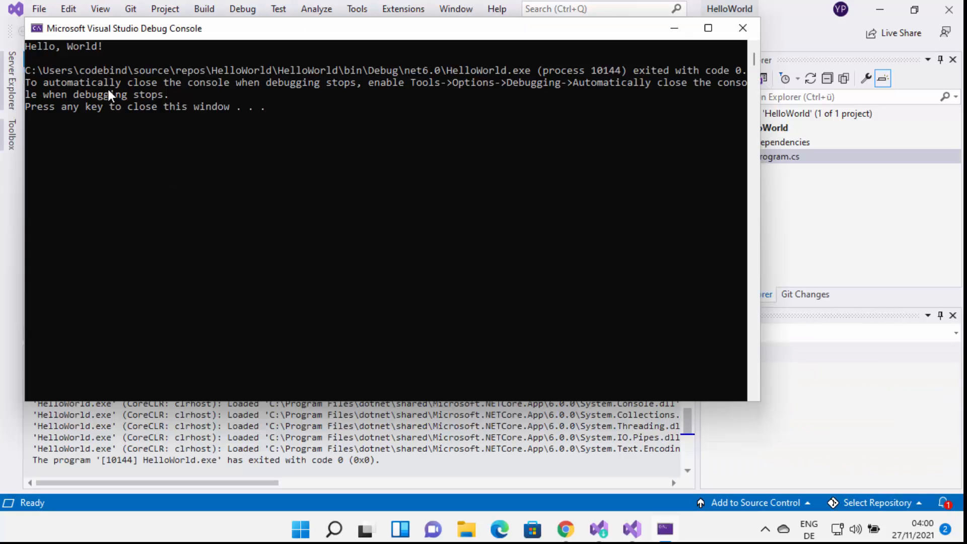
{"action": "left_click_drag", "start_coordinate": [96, 31], "coordinate": [203, 149]}
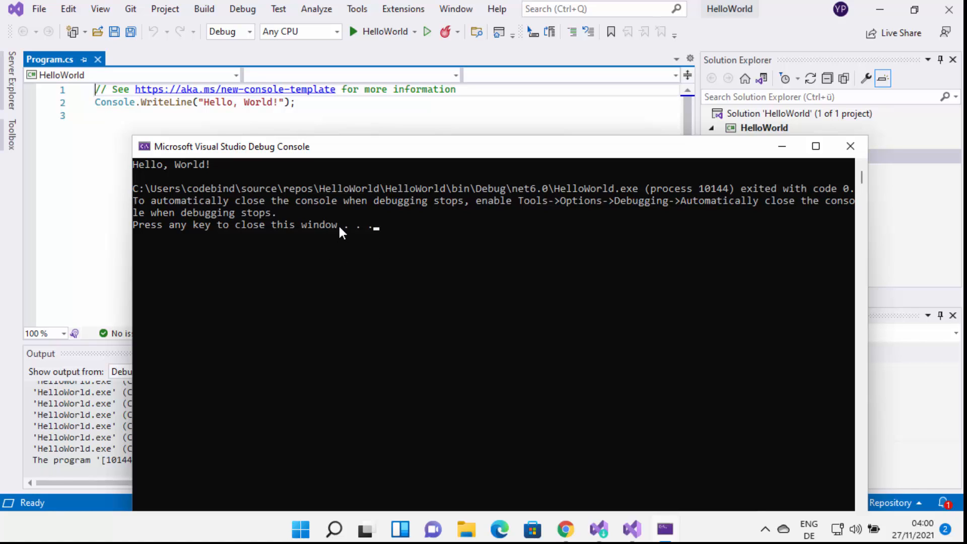
{"action": "key", "text": "Return"}
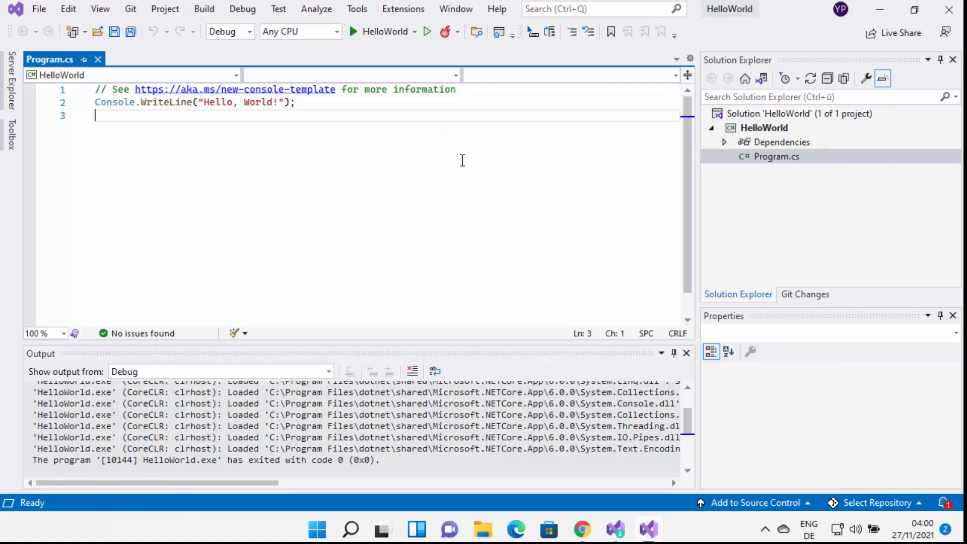